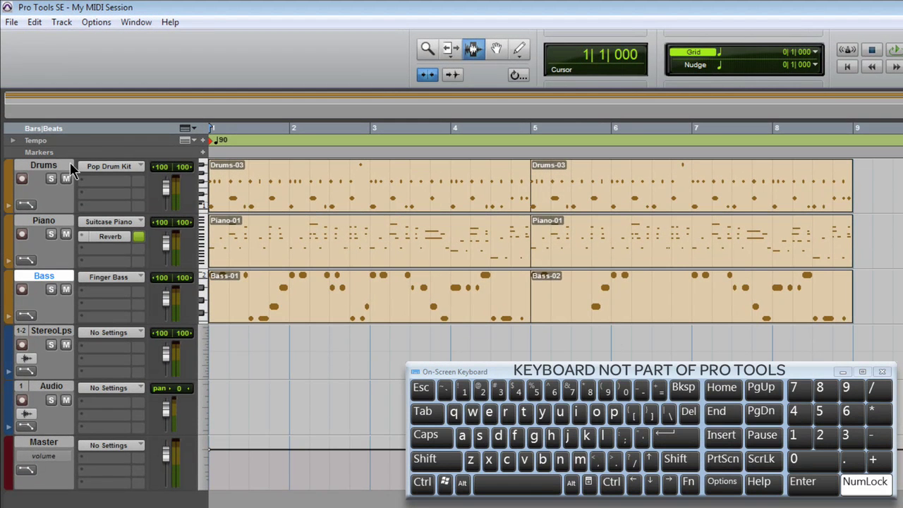
Step: Select the Drums, Piano and Bass tracks, play the session, and lower the Bass fader to about -5.1 dB
{"action": "left_click", "coordinate": [45, 115]}
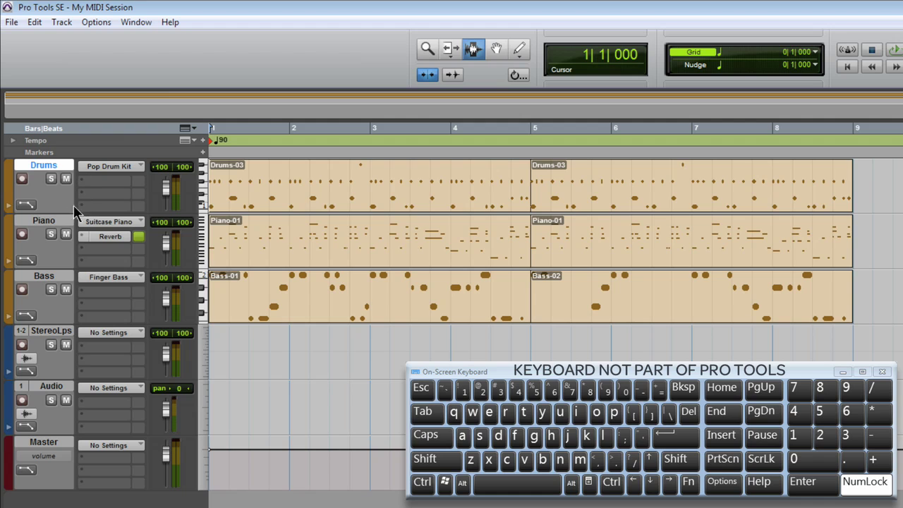
{"action": "left_click", "coordinate": [57, 223]}
{"action": "left_click", "coordinate": [65, 278]}
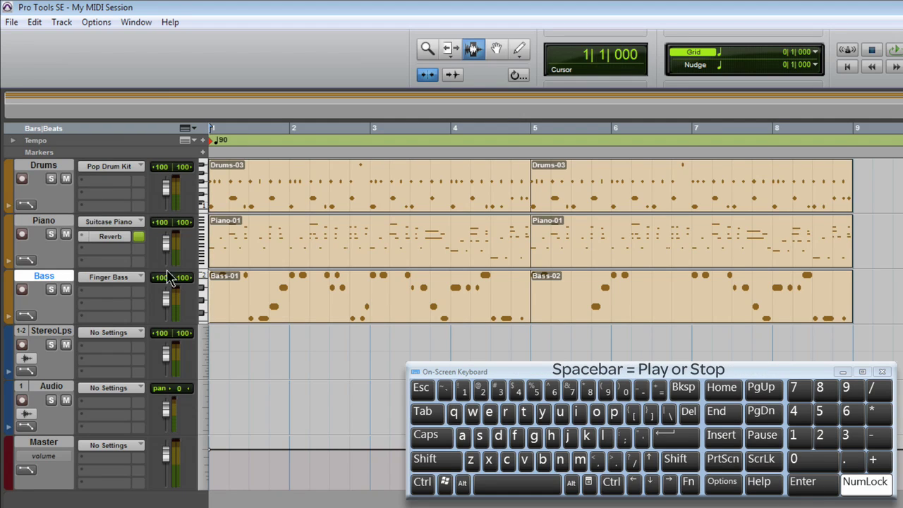
{"action": "key", "text": "space"}
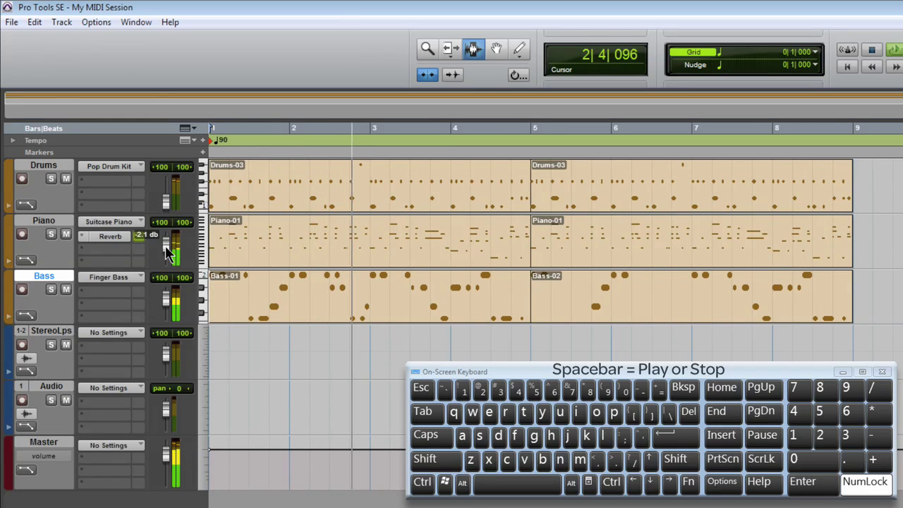
{"action": "left_click_drag", "start_coordinate": [167, 296], "coordinate": [168, 302]}
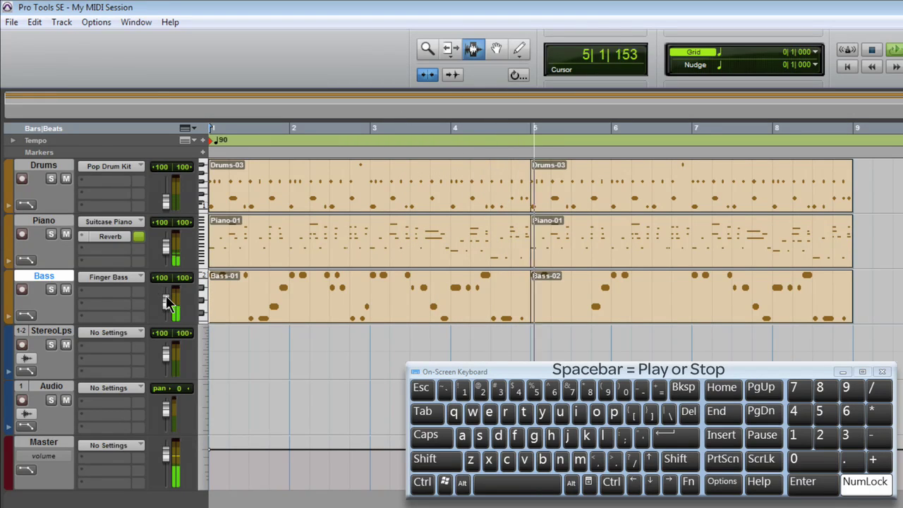
{"action": "key", "text": "space"}
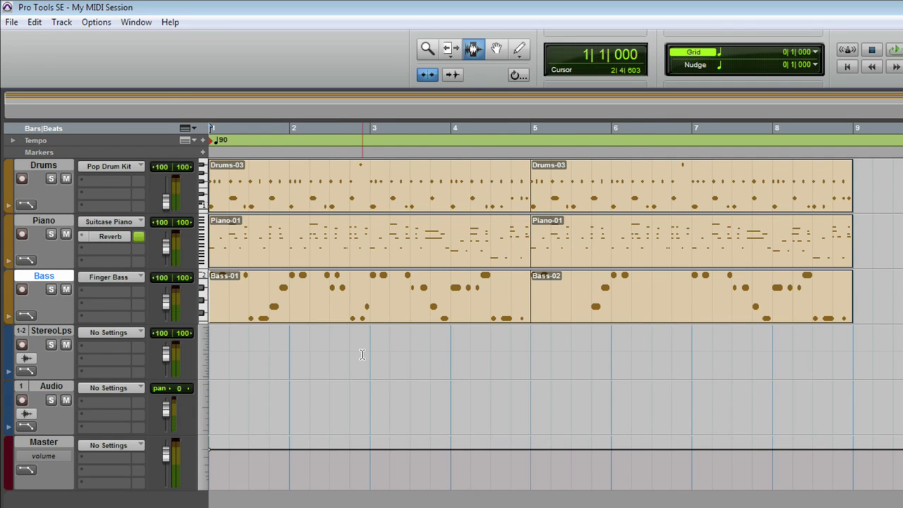
Step: With StereoLps selected, Ctrl+Win+Alt-click its meter so every track's meter widens
{"action": "left_click", "coordinate": [51, 331]}
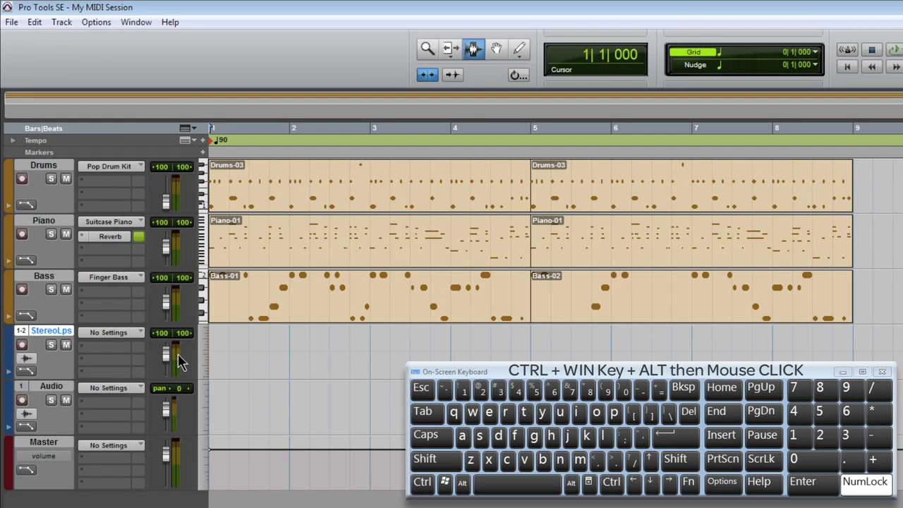
{"action": "key", "text": "ctrl"}
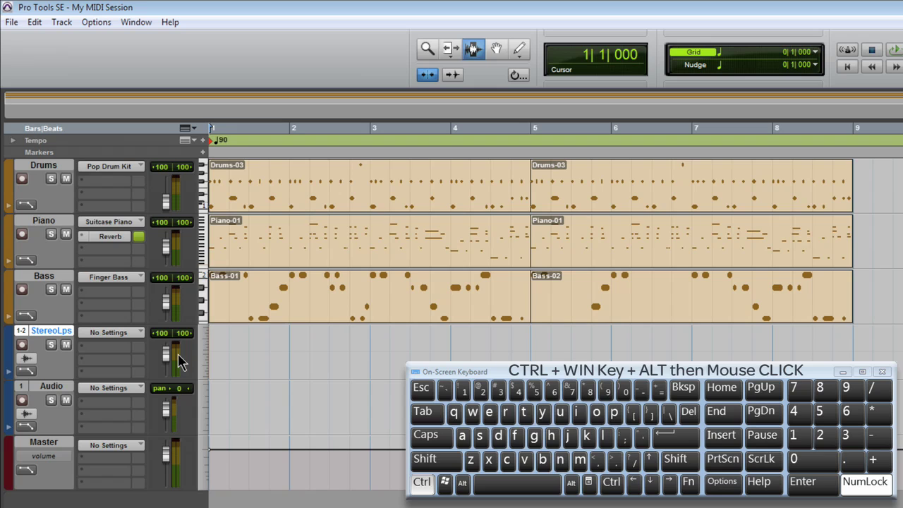
{"action": "key", "text": "super"}
{"action": "key", "text": "alt"}
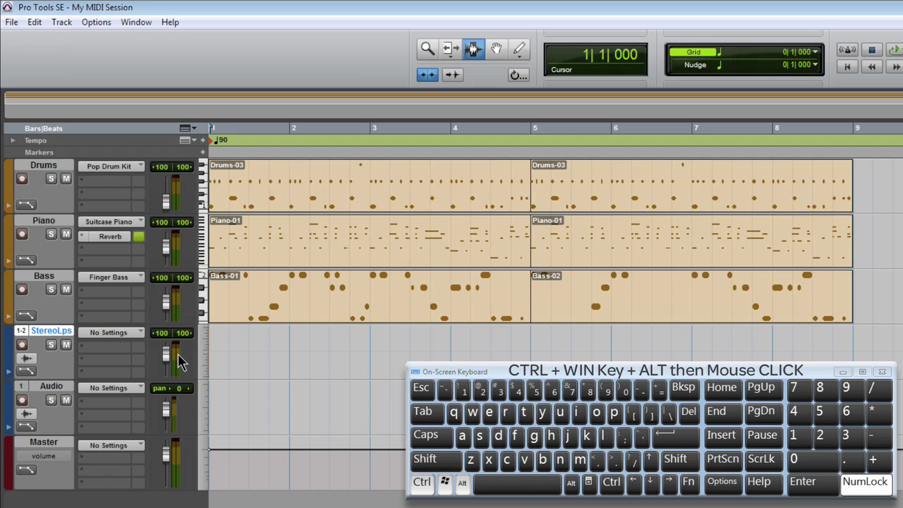
{"action": "left_click", "coordinate": [177, 354], "text": "ctrl+alt+super"}
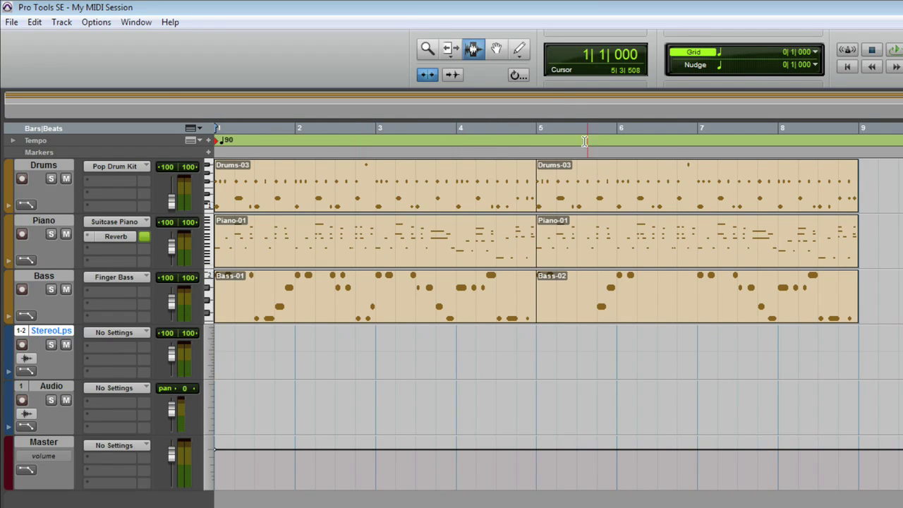
Step: Open the Loops browser and expand Factory > Hard Rock > Drum Kit
{"action": "left_click", "coordinate": [516, 75]}
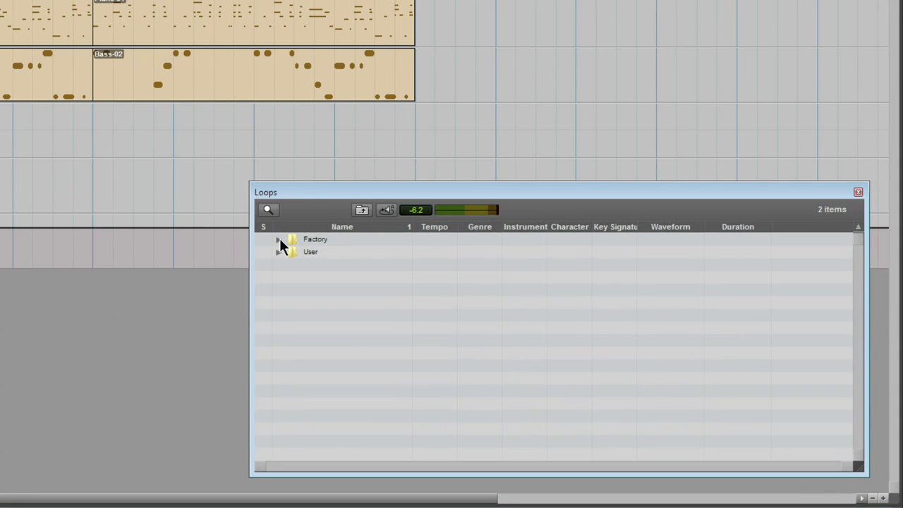
{"action": "left_click", "coordinate": [279, 240]}
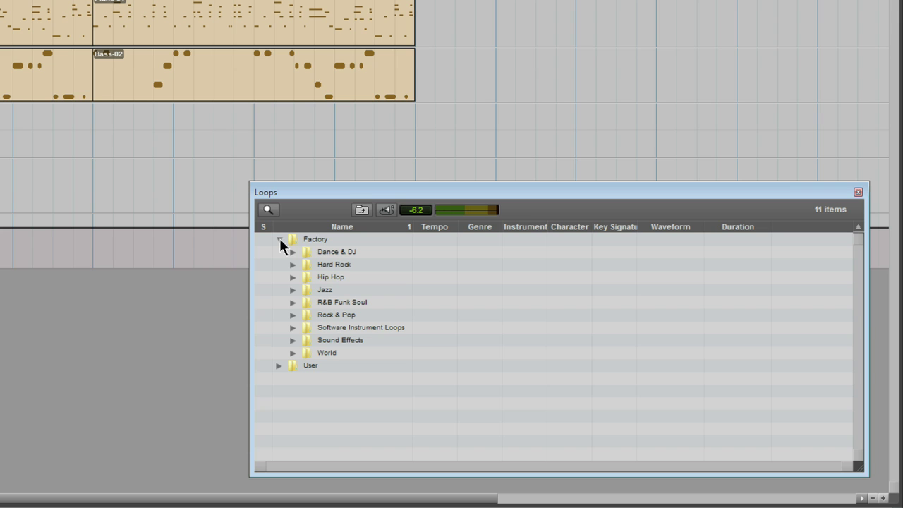
{"action": "left_click", "coordinate": [292, 264]}
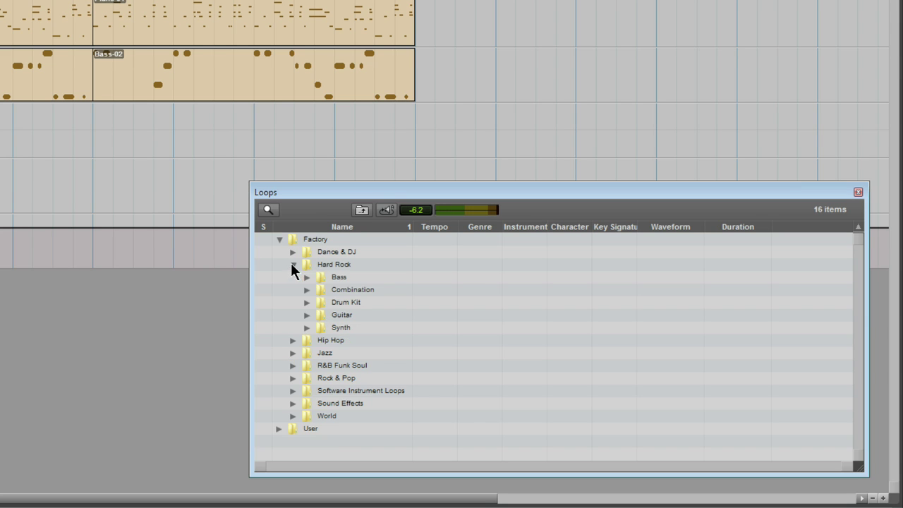
{"action": "left_click", "coordinate": [308, 303]}
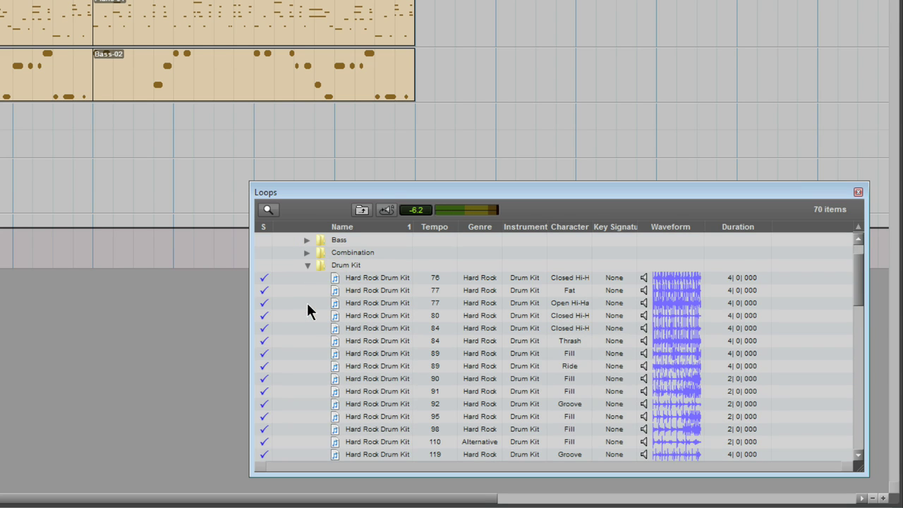
Step: Preview the tempo 76 and 77 Drum Kit loops, turning the preview level down to -6.2 dB
{"action": "left_click", "coordinate": [379, 277]}
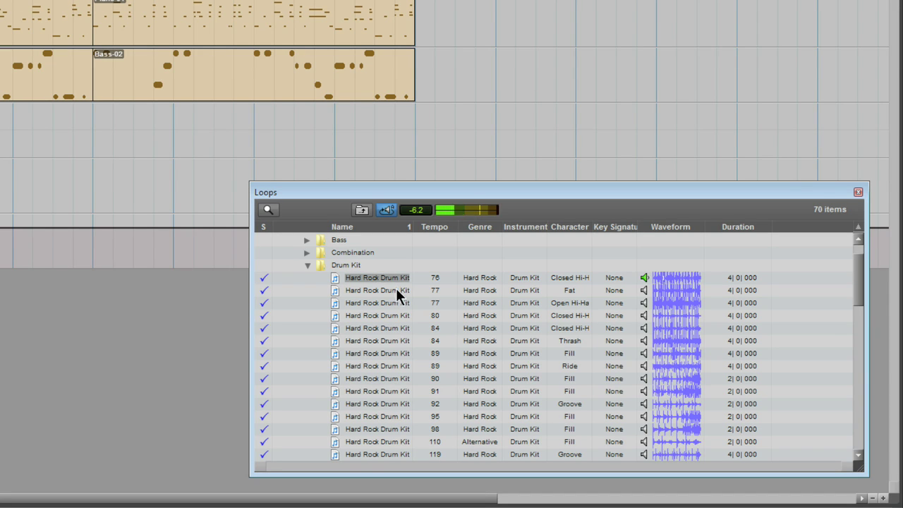
{"action": "left_click", "coordinate": [397, 290]}
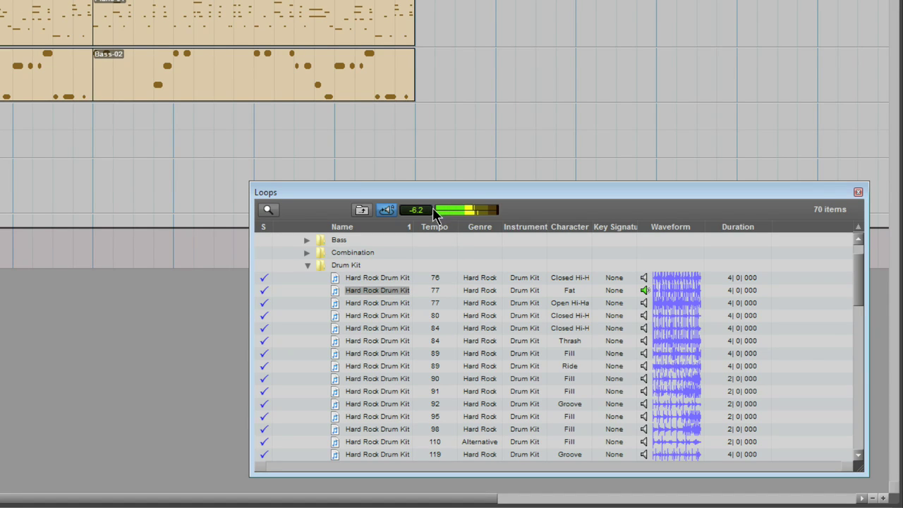
{"action": "left_click_drag", "start_coordinate": [416, 210], "coordinate": [432, 169]}
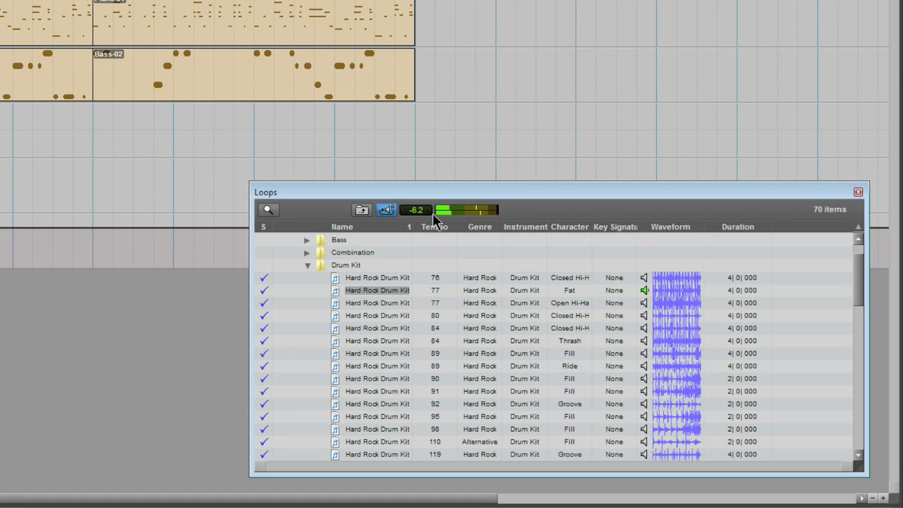
{"action": "left_click", "coordinate": [393, 303]}
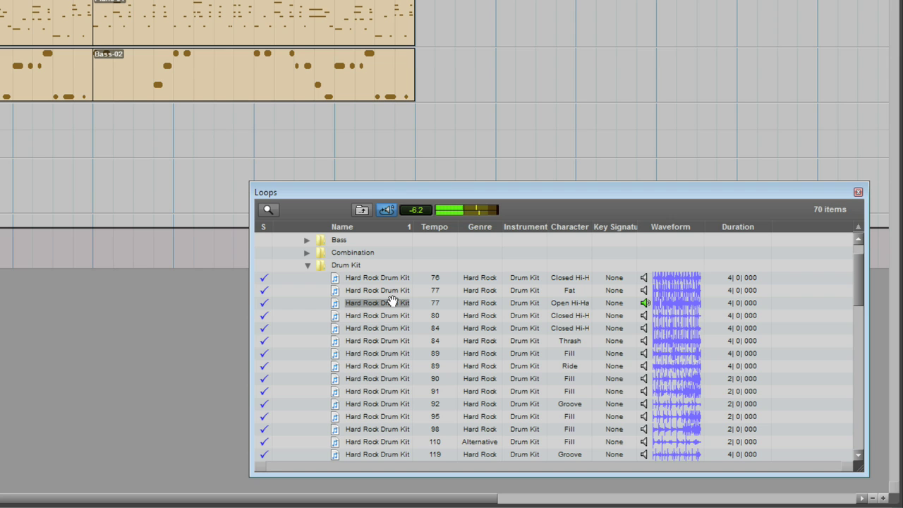
{"action": "left_click", "coordinate": [392, 278]}
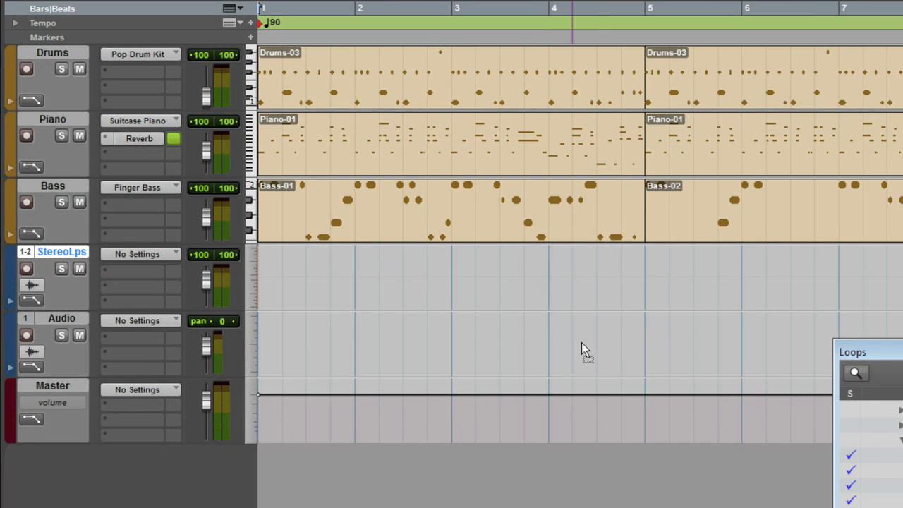
Step: Drop the Hard Rock Drum Kit 02 loop onto StereoLps at bar 1 and play the session from the start
{"action": "mouse_move", "coordinate": [477, 335]}
{"action": "left_mouse_down"}
{"action": "mouse_move", "coordinate": [440, 325]}
{"action": "mouse_move", "coordinate": [440, 291]}
{"action": "mouse_move", "coordinate": [584, 288]}
{"action": "mouse_move", "coordinate": [260, 282]}
{"action": "left_mouse_up"}
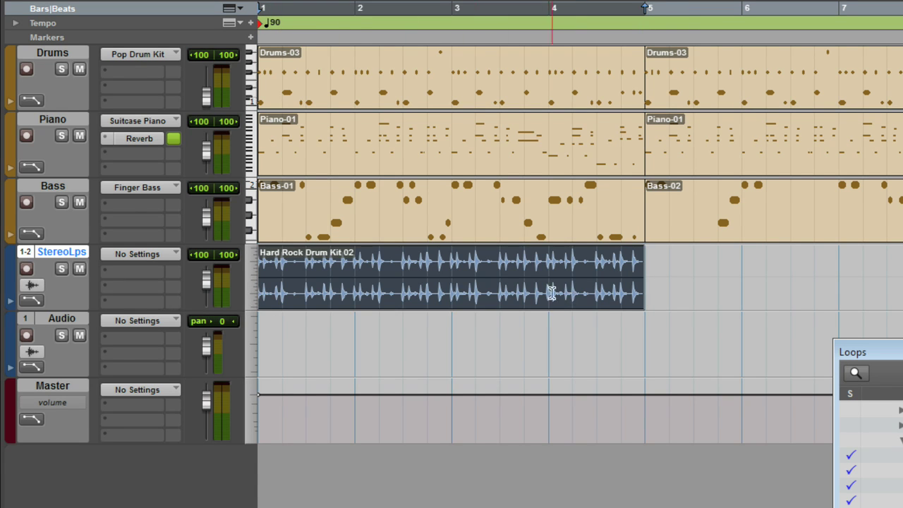
{"action": "left_click", "coordinate": [379, 323]}
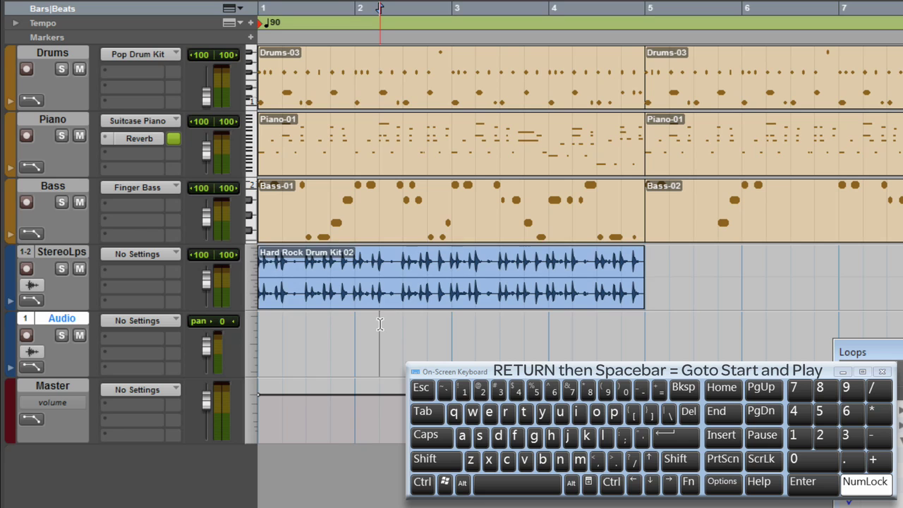
{"action": "key", "text": "Return"}
{"action": "key", "text": "space"}
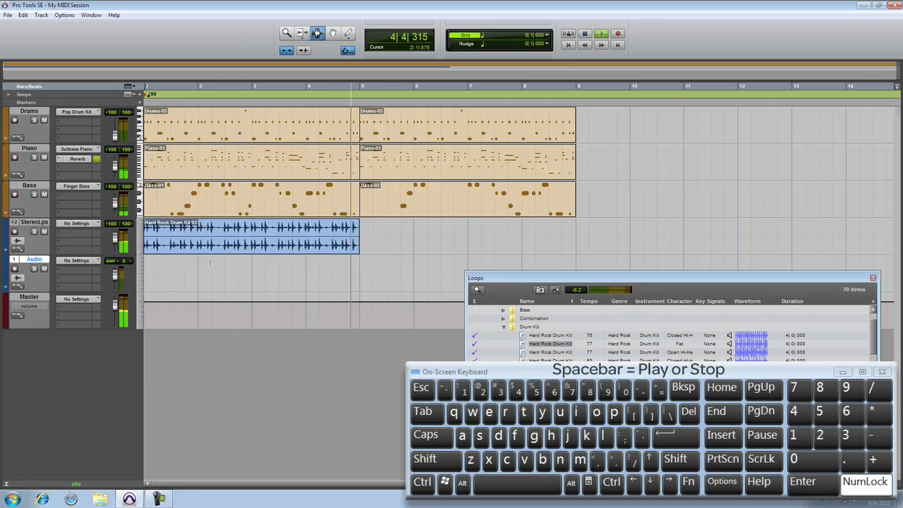
Step: Preview more Drum Kit loops and place the tempo 80 loop as Hard Rock Drum Kit 04 at bar 5 on StereoLps
{"action": "key", "text": "space"}
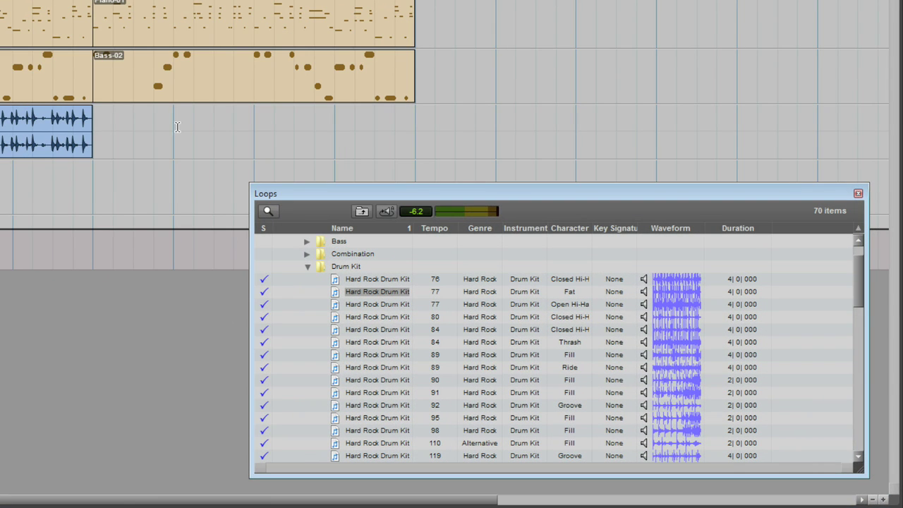
{"action": "left_click", "coordinate": [390, 304]}
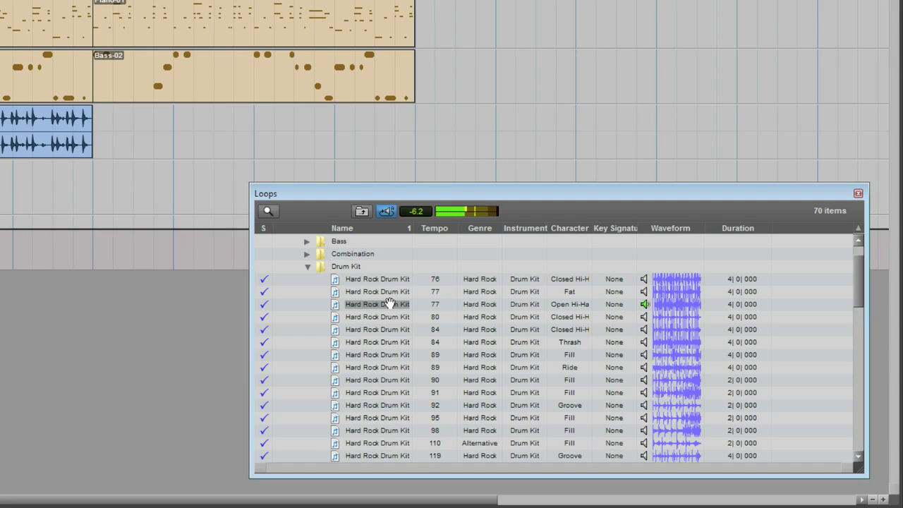
{"action": "left_click", "coordinate": [402, 315]}
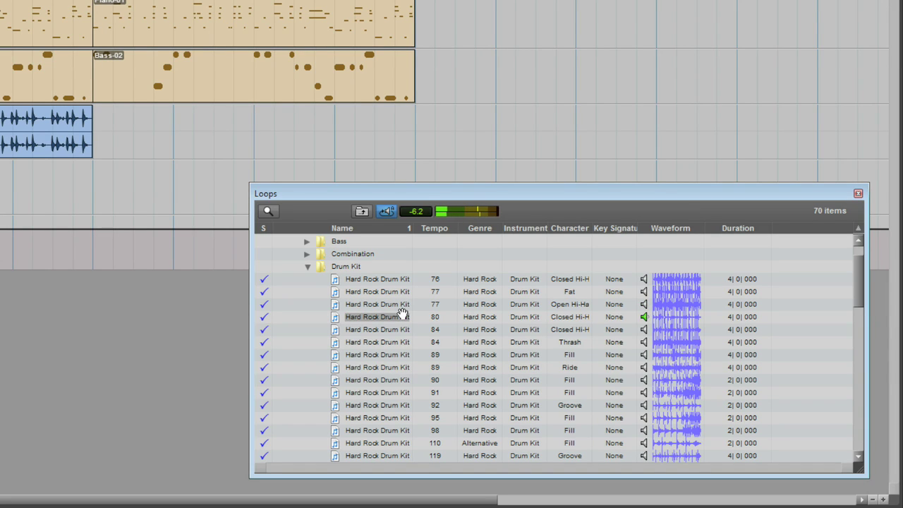
{"action": "left_click_drag", "start_coordinate": [402, 315], "coordinate": [98, 137]}
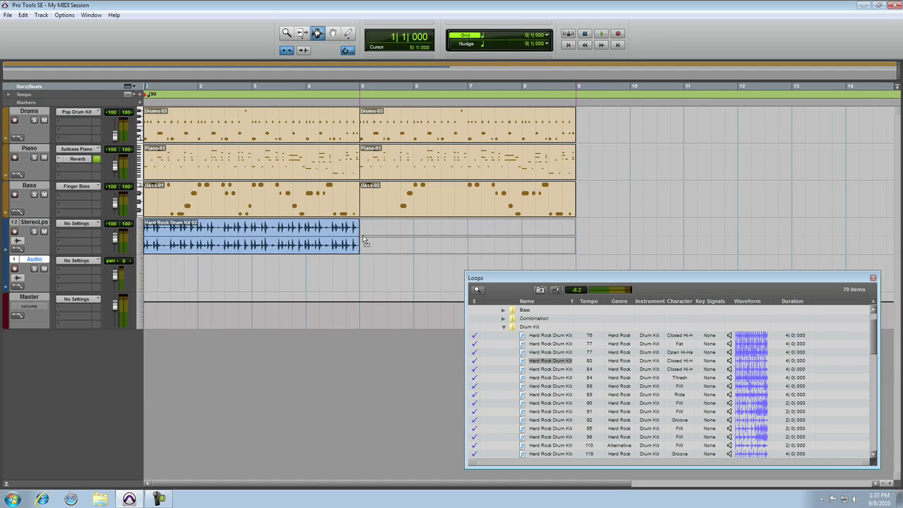
{"action": "left_click_drag", "start_coordinate": [363, 241], "coordinate": [361, 237]}
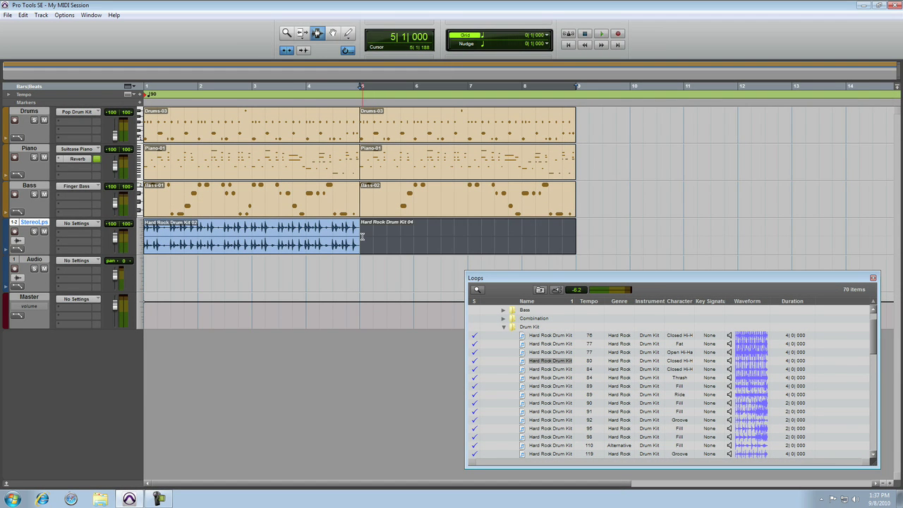
Step: Play from bar 3 to hear the loop transition, then preview the tempo-90 Fill loop
{"action": "left_click", "coordinate": [251, 267]}
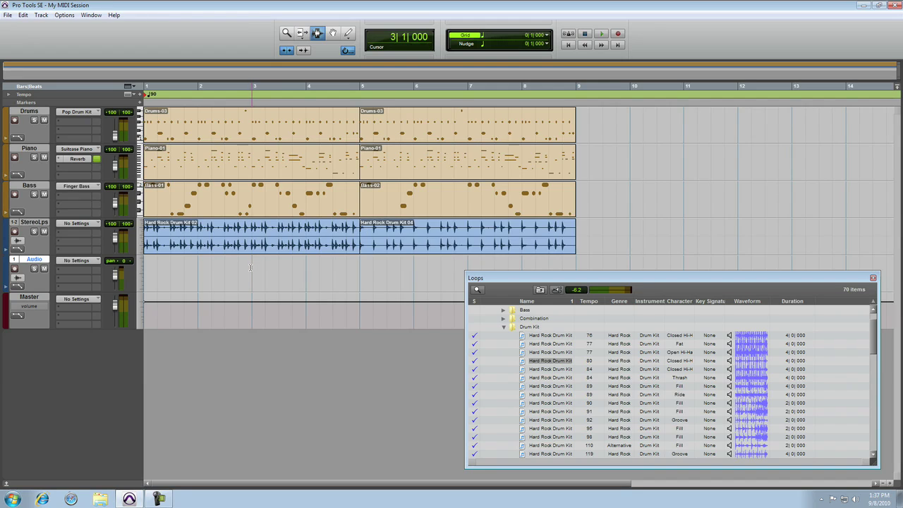
{"action": "key", "text": "space"}
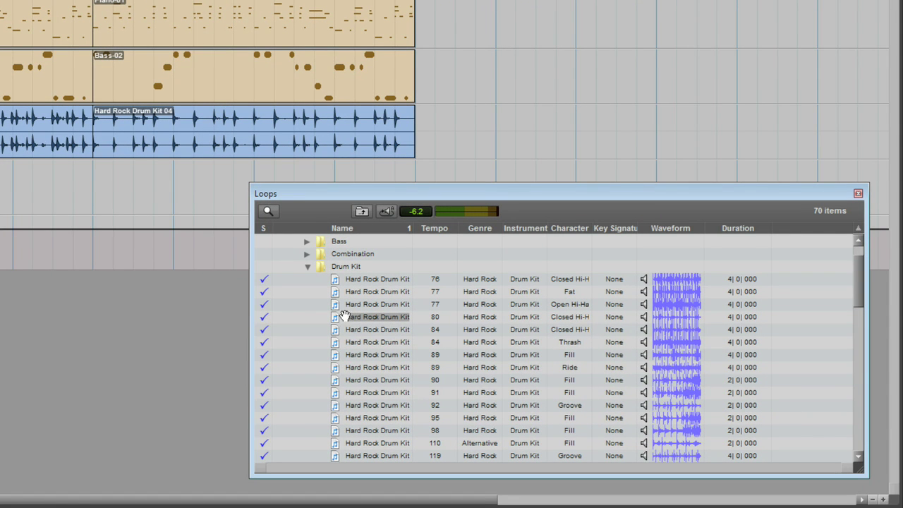
{"action": "left_click", "coordinate": [384, 380]}
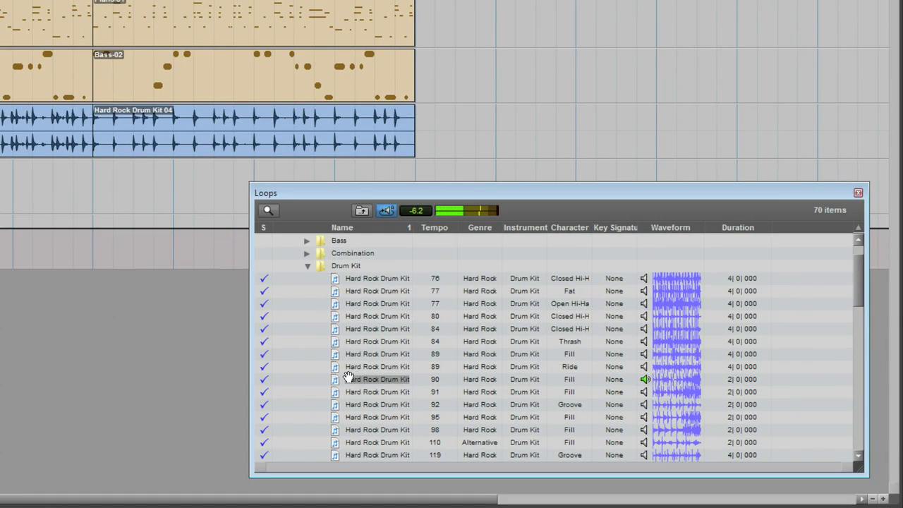
Step: Place the tempo-90 fill on StereoLps as Hard Rock Drum Kit 09, then try deleting a range and undo it
{"action": "mouse_move", "coordinate": [347, 377]}
{"action": "left_mouse_down"}
{"action": "mouse_move", "coordinate": [511, 277]}
{"action": "mouse_move", "coordinate": [508, 155]}
{"action": "mouse_move", "coordinate": [496, 142]}
{"action": "left_mouse_up"}
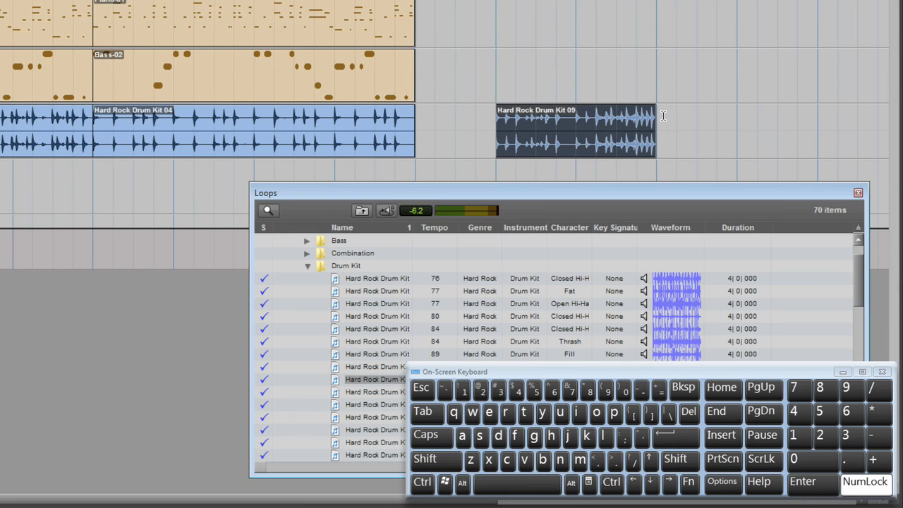
{"action": "left_click_drag", "start_coordinate": [455, 127], "coordinate": [619, 144]}
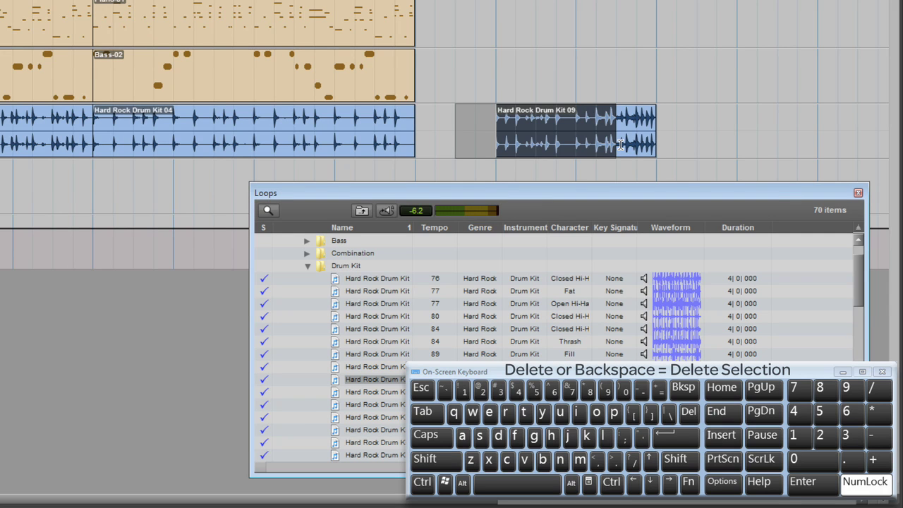
{"action": "key", "text": "Delete"}
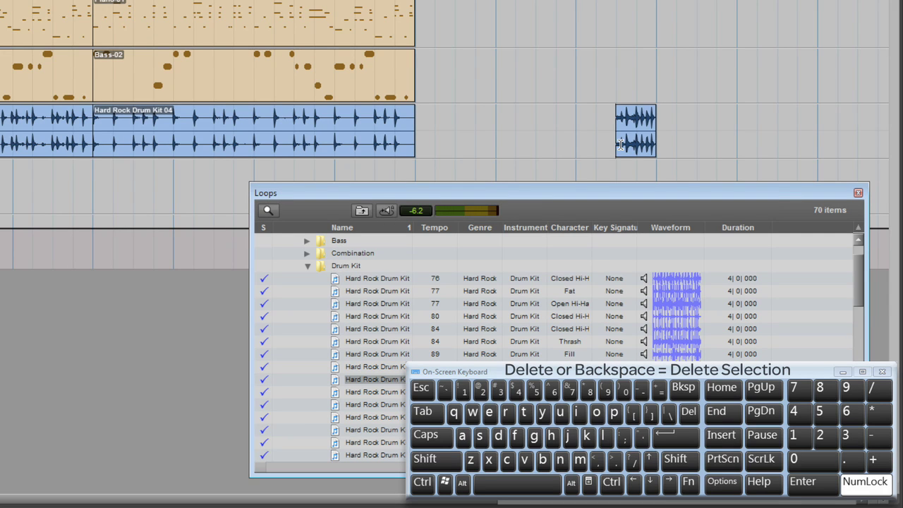
{"action": "key", "text": "ctrl+z"}
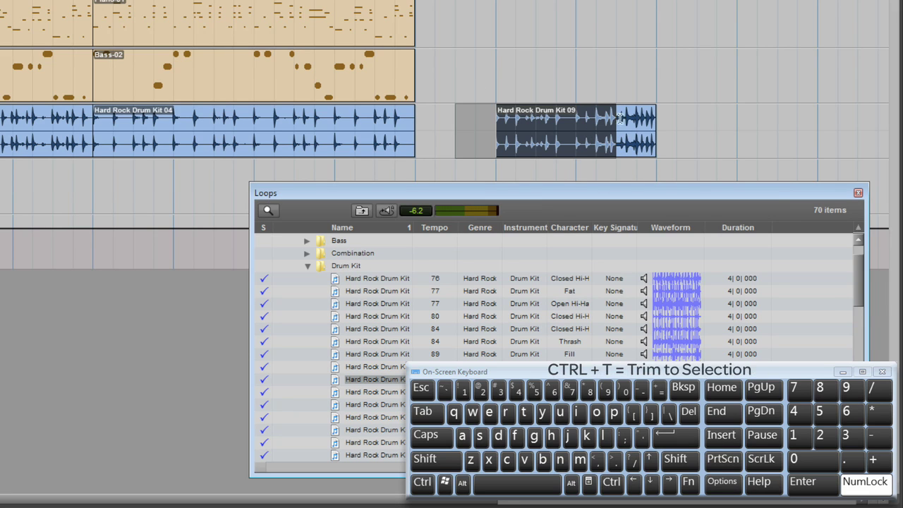
Step: Trim the Hard Rock Drum Kit 09 clip to its end portion with Ctrl+T, then undo the trim
{"action": "left_click_drag", "start_coordinate": [613, 116], "coordinate": [648, 128]}
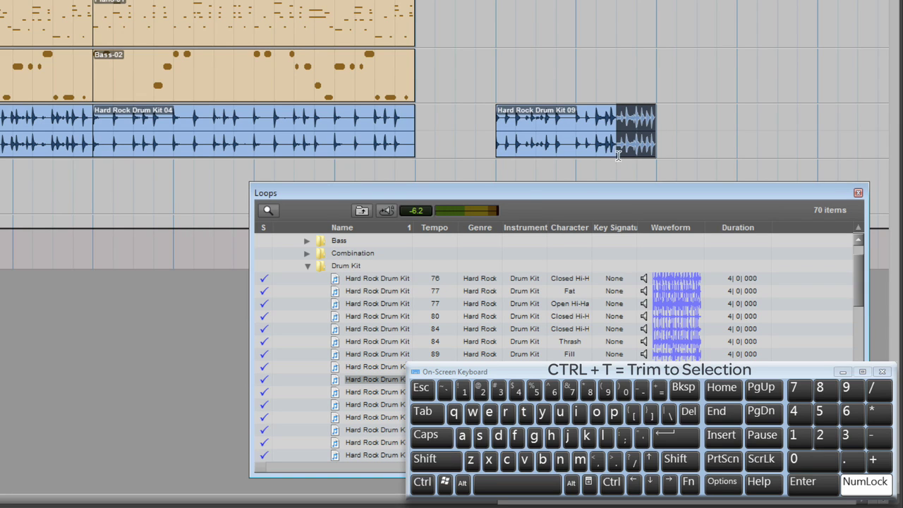
{"action": "key", "text": "ctrl+t"}
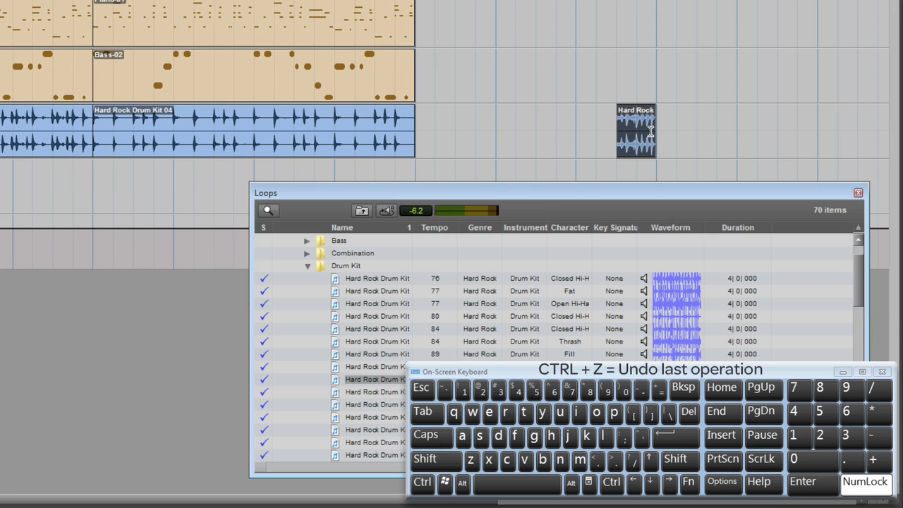
{"action": "key", "text": "ctrl+z"}
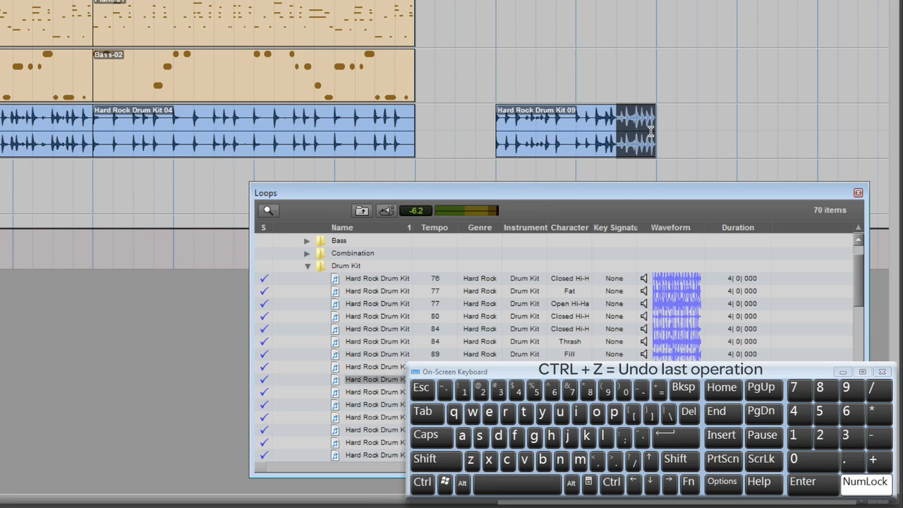
Step: Separate the fill clip at the selection and delete the first piece, Hard Rock Drum Kit 09-01
{"action": "right_click", "coordinate": [630, 118]}
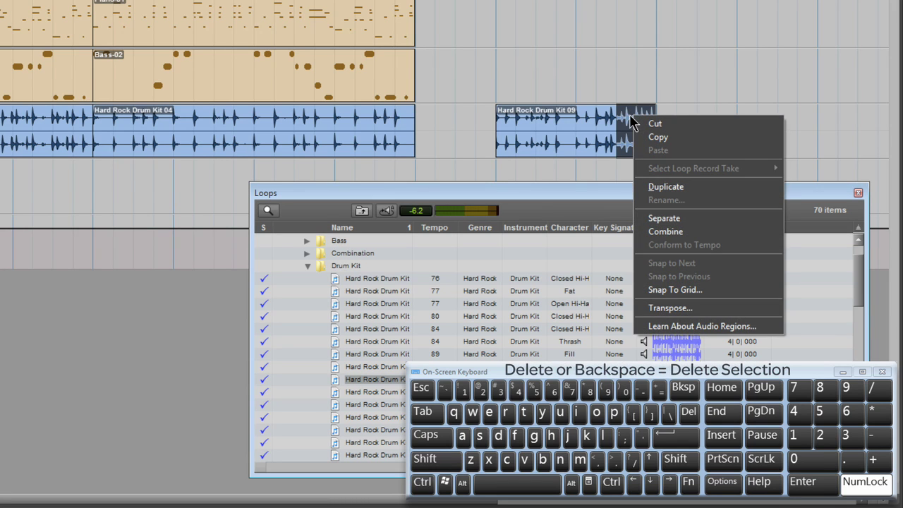
{"action": "left_click", "coordinate": [651, 219]}
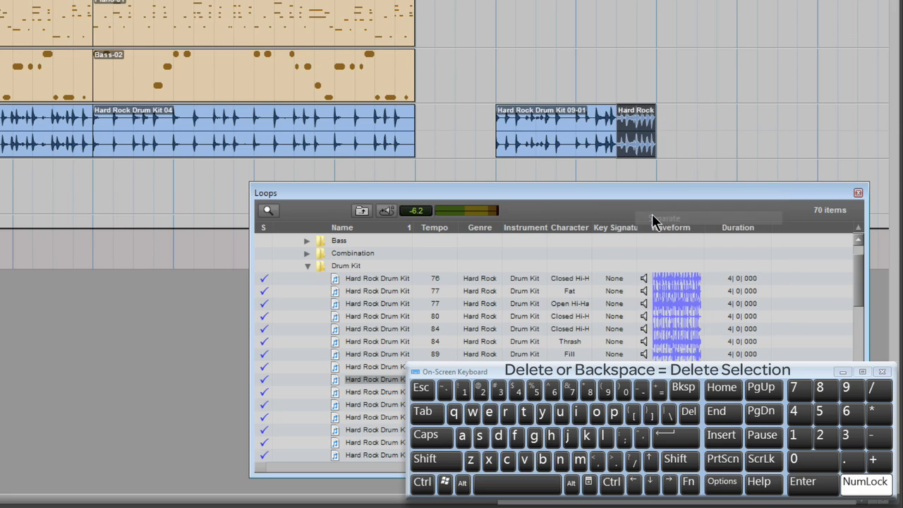
{"action": "left_click", "coordinate": [578, 146]}
{"action": "double_click", "coordinate": [578, 146]}
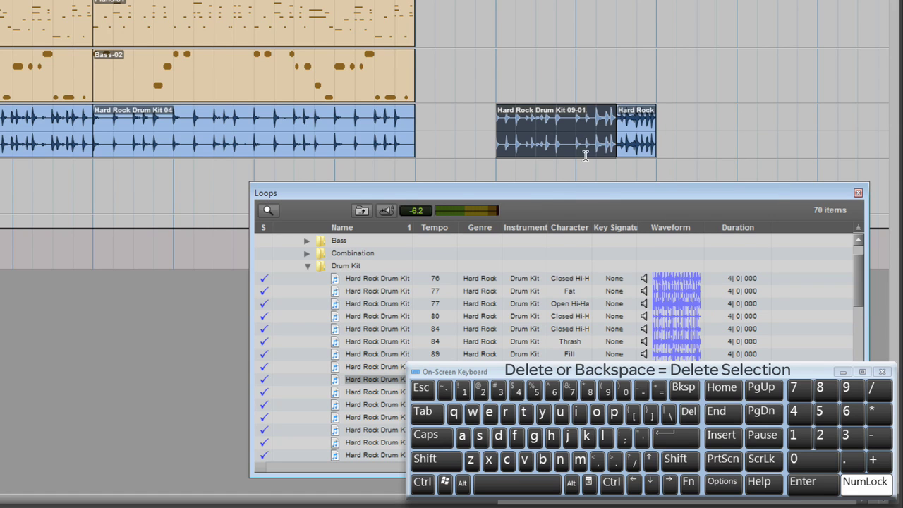
{"action": "double_click", "coordinate": [636, 150]}
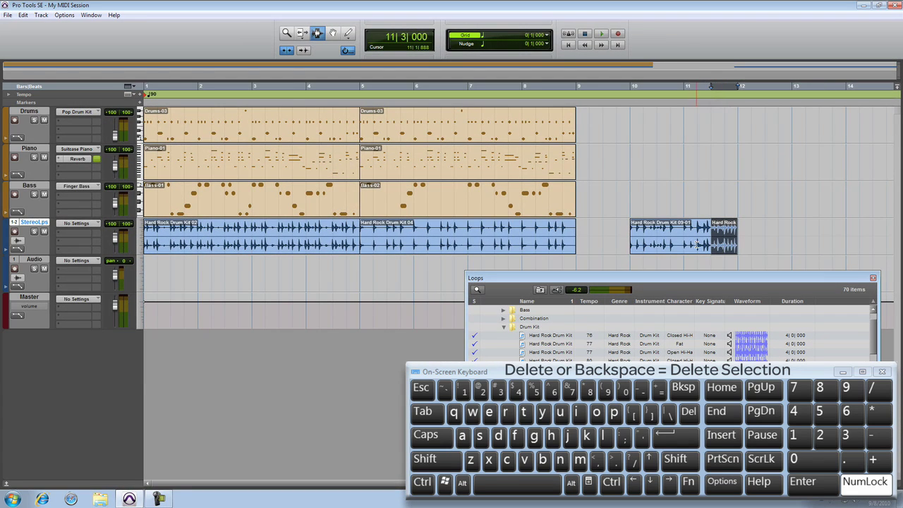
{"action": "left_click", "coordinate": [697, 245], "text": "shift"}
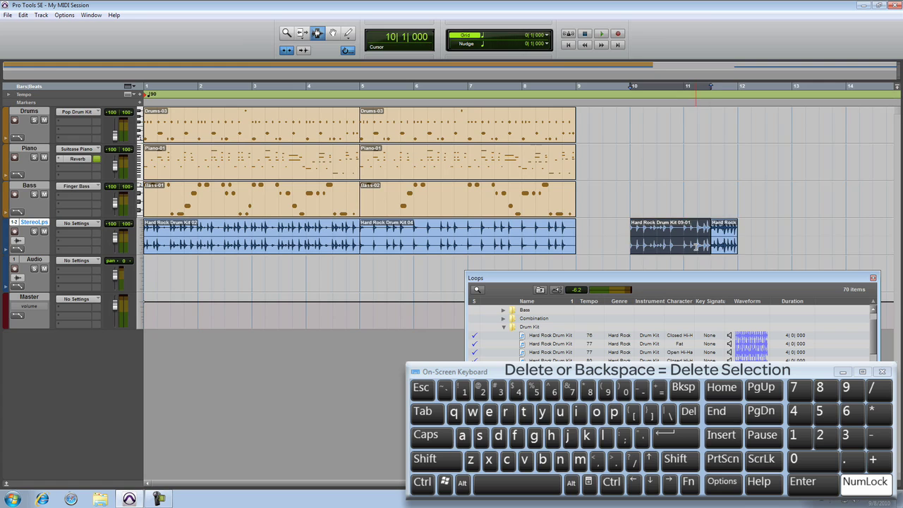
{"action": "key", "text": "Delete"}
Step: Switch to the Grabber tool and select the short remaining fill clip
{"action": "key", "text": "Escape"}
{"action": "key", "text": "Escape"}
{"action": "key", "text": "Escape"}
{"action": "key", "text": "Escape"}
{"action": "key", "text": "Escape"}
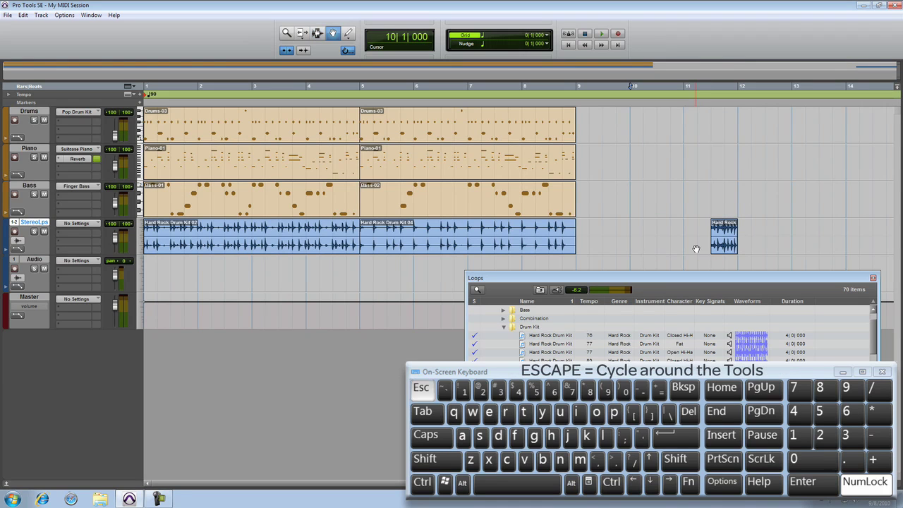
{"action": "key", "text": "Escape"}
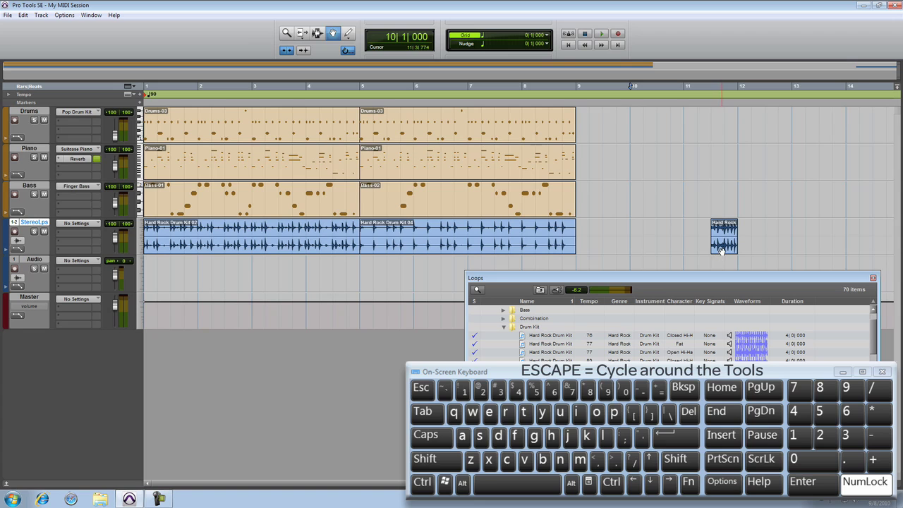
{"action": "left_click", "coordinate": [720, 251]}
Step: Drag the Hard Rock Drum Kit 09-02 fill to bar 4, right against the preceding drum loop, and zoom in
{"action": "left_click_drag", "start_coordinate": [720, 251], "coordinate": [342, 232]}
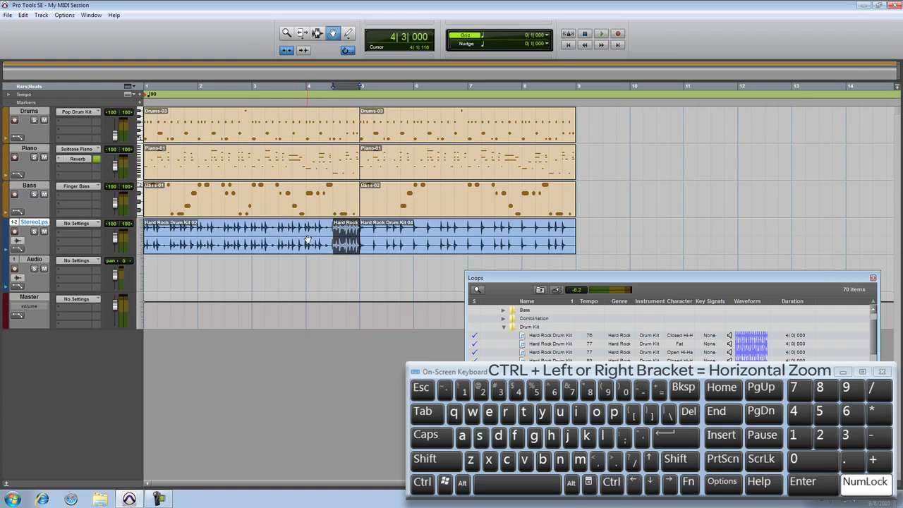
{"action": "key", "text": "ctrl+bracketright"}
{"action": "key", "text": "ctrl+bracketright"}
{"action": "key", "text": "ctrl+bracketright"}
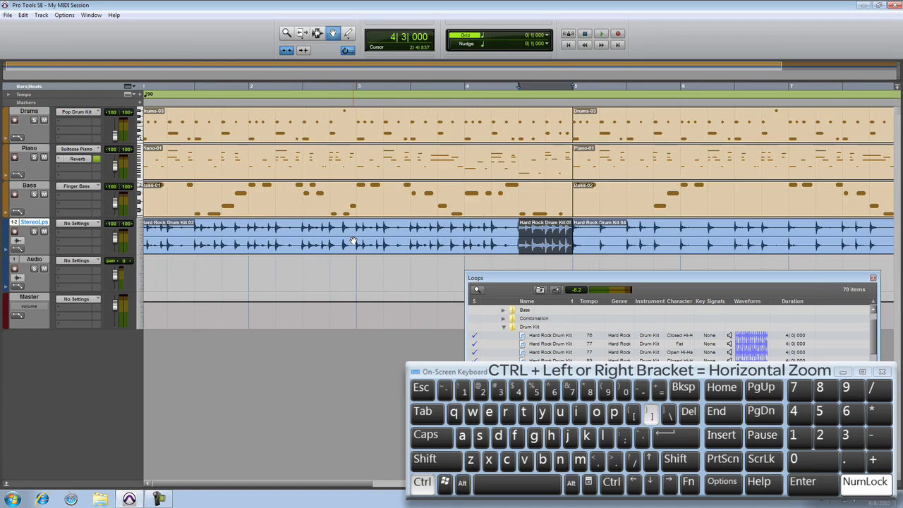
{"action": "key", "text": "ctrl+bracketright"}
{"action": "key", "text": "ctrl+bracketright"}
{"action": "key", "text": "ctrl+bracketright"}
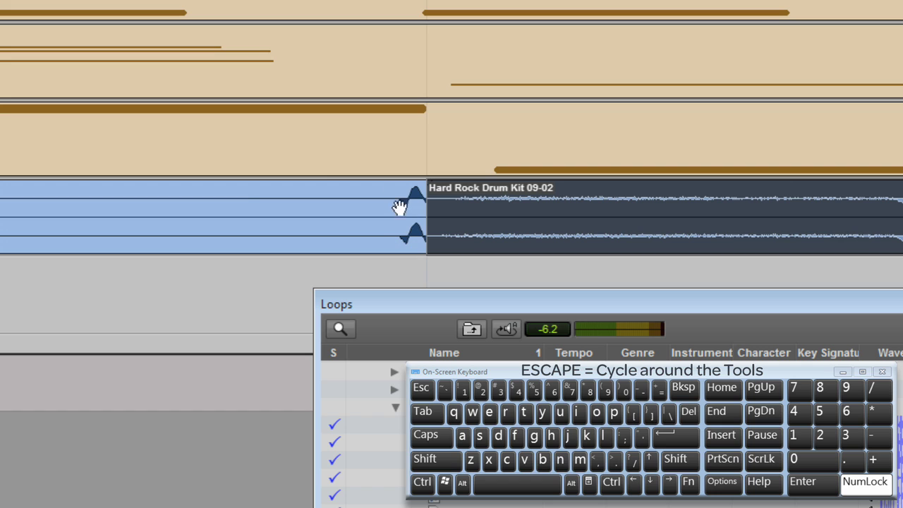
{"action": "key", "text": "Escape"}
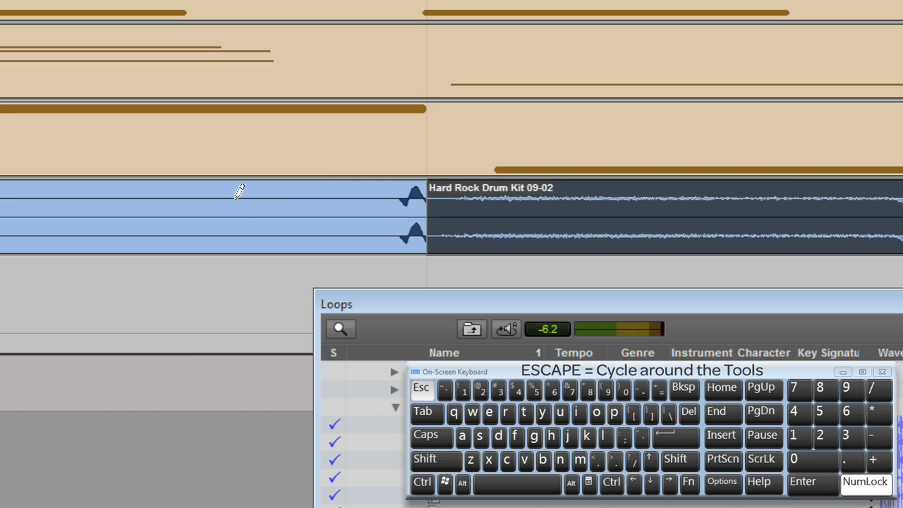
{"action": "key", "text": "Escape"}
{"action": "key", "text": "Escape"}
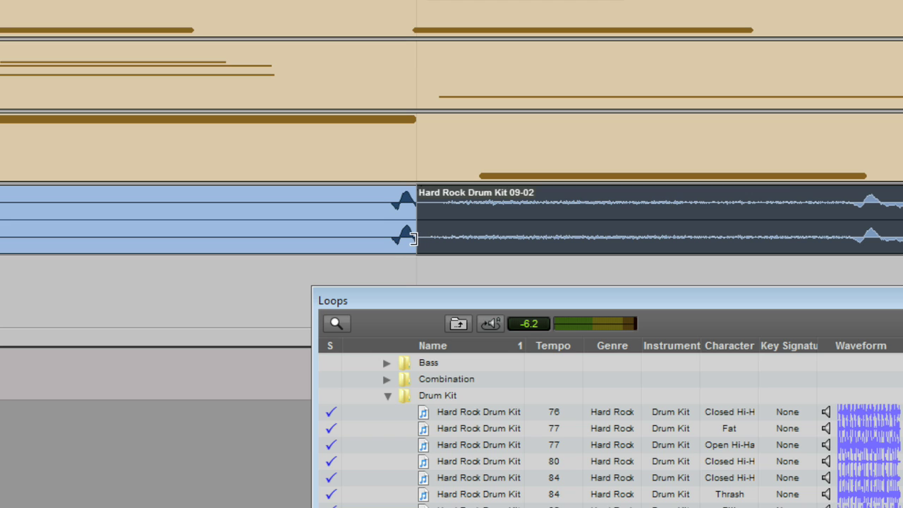
Step: Trim the fill's left edge so it starts on beat 3 of bar 4, then zoom back out
{"action": "left_click_drag", "start_coordinate": [407, 238], "coordinate": [383, 248]}
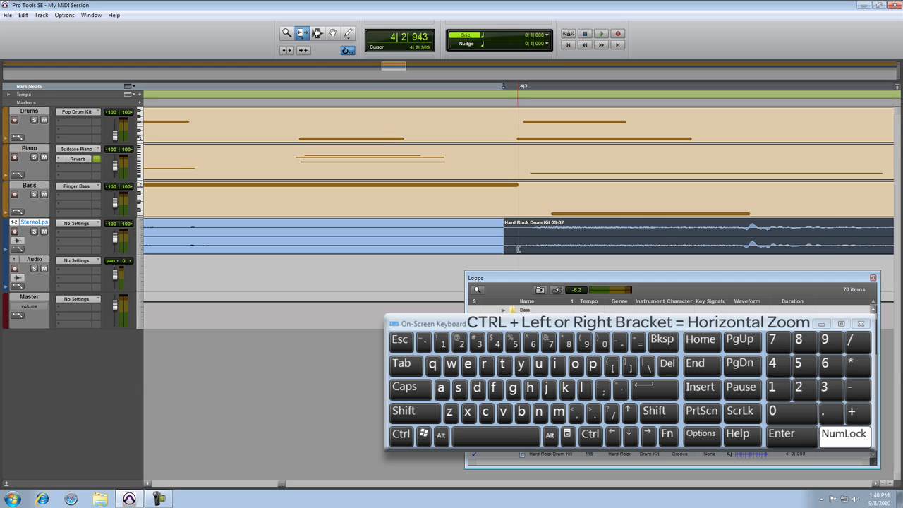
{"action": "key", "text": "ctrl+bracketleft"}
{"action": "key", "text": "ctrl+bracketleft"}
{"action": "key", "text": "ctrl+bracketleft"}
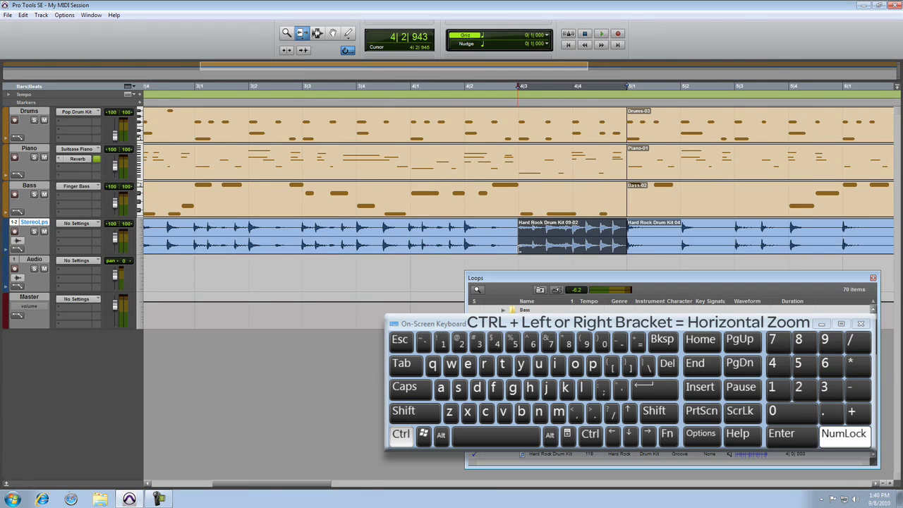
{"action": "key", "text": "ctrl+bracketleft"}
{"action": "key", "text": "ctrl+bracketleft"}
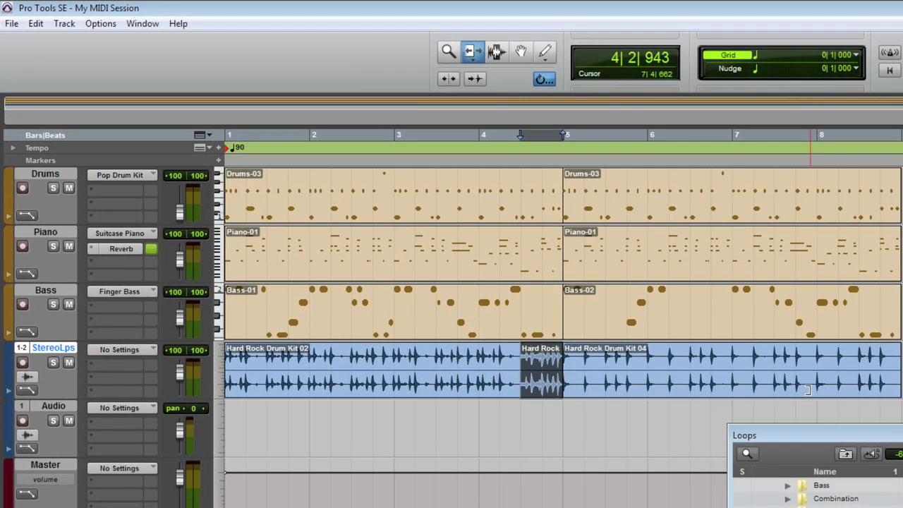
Step: Play the whole session from bar 1 through the fill, then stop
{"action": "key", "text": "Return"}
{"action": "key", "text": "space"}
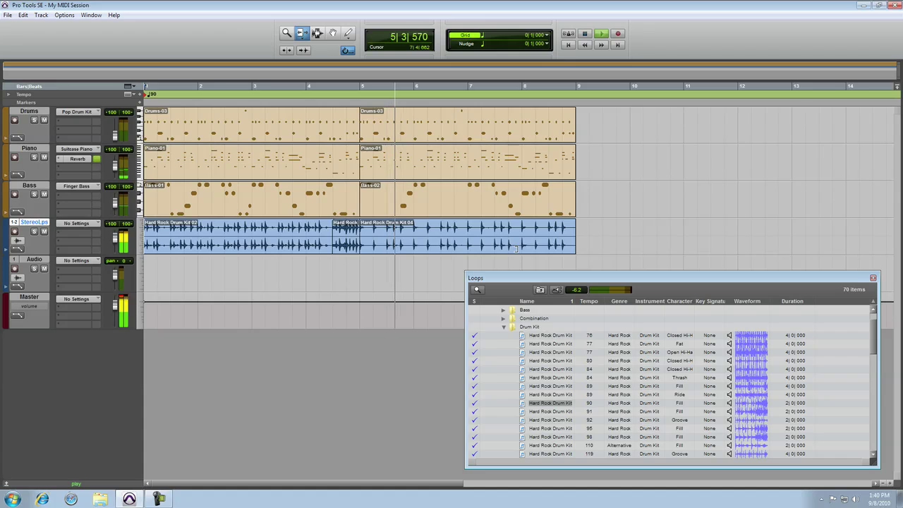
{"action": "key", "text": "space"}
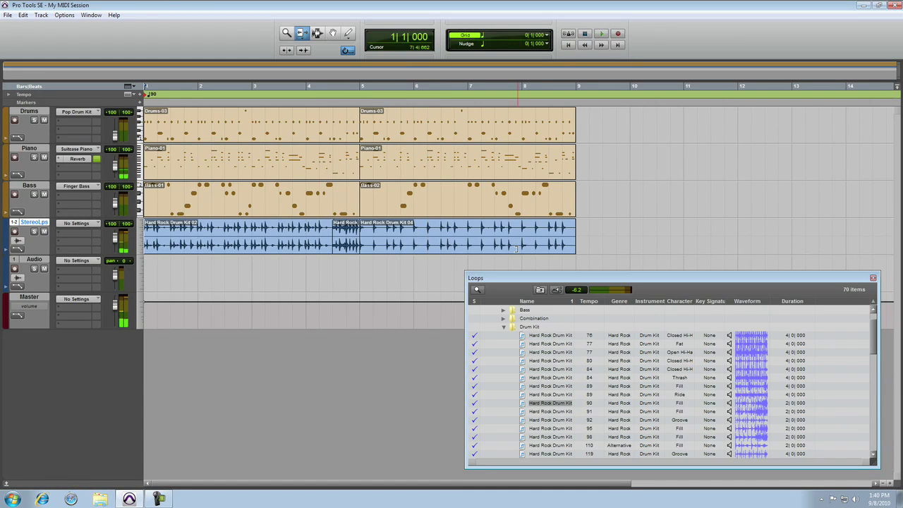